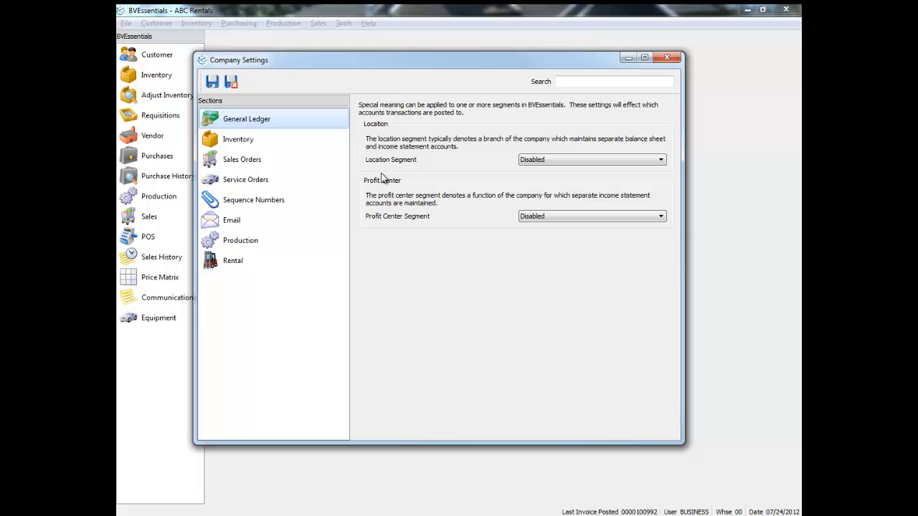
Change the Sales Orders Process/Invoicing batch posting from Live Invoicing to Batch Invoicing and save
click(231, 161)
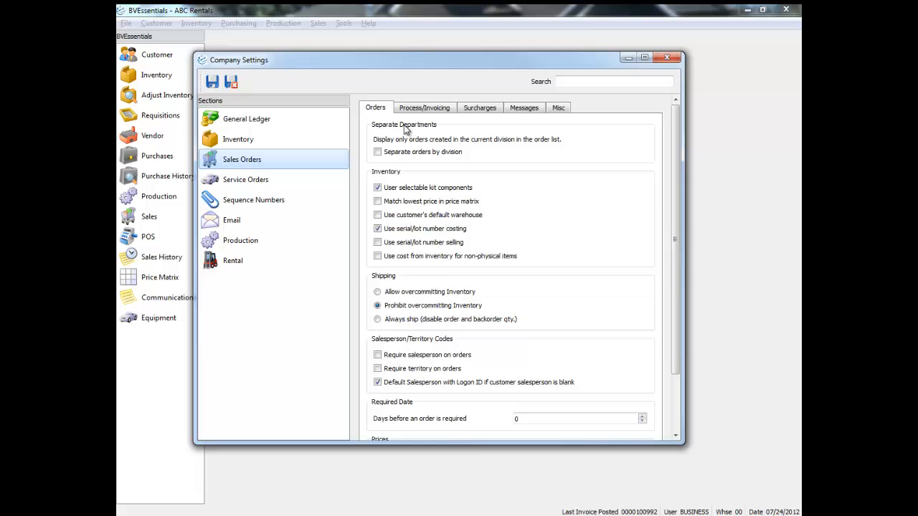
click(420, 111)
click(444, 258)
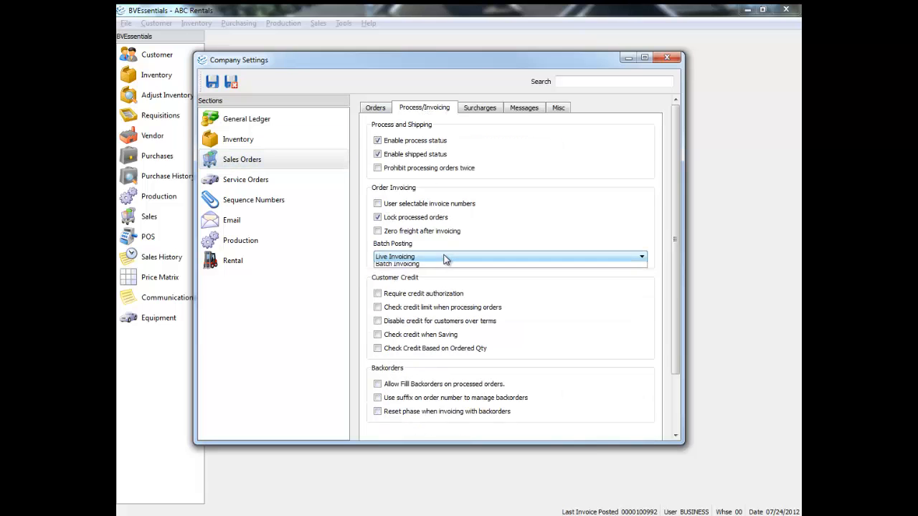
click(437, 274)
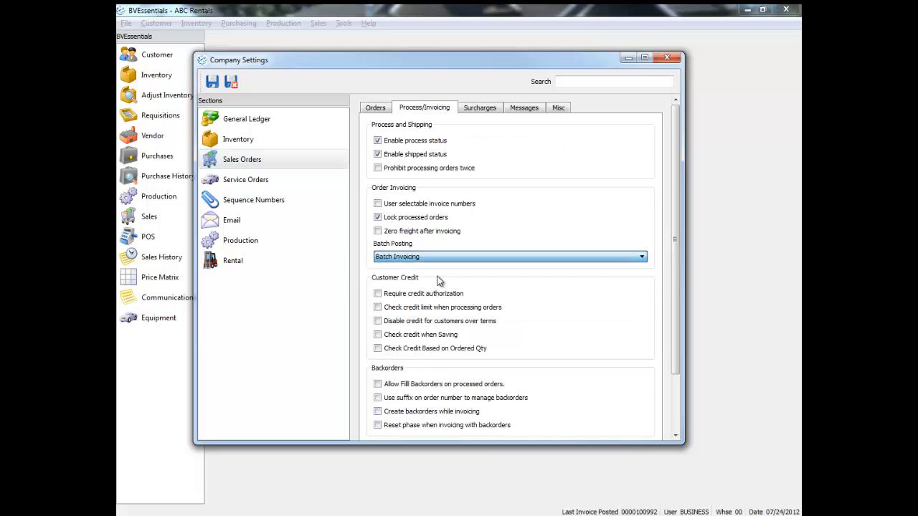
click(231, 82)
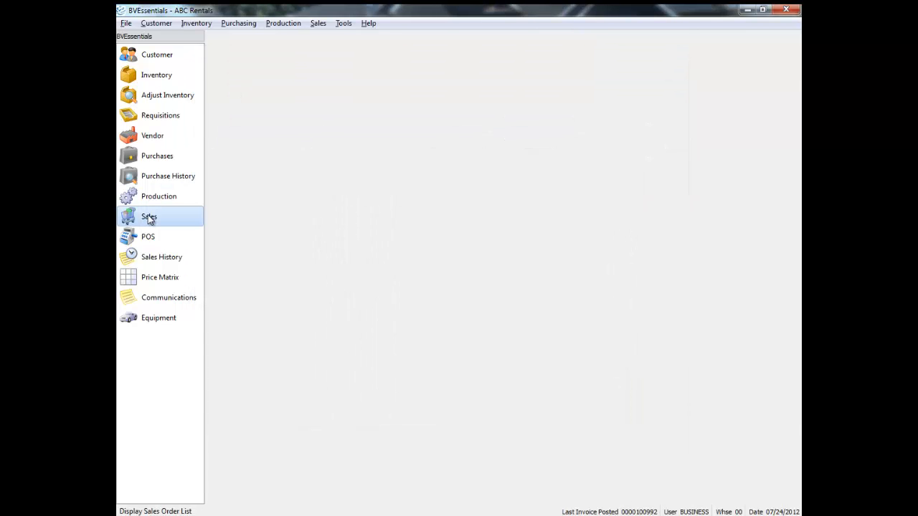
click(149, 218)
click(298, 324)
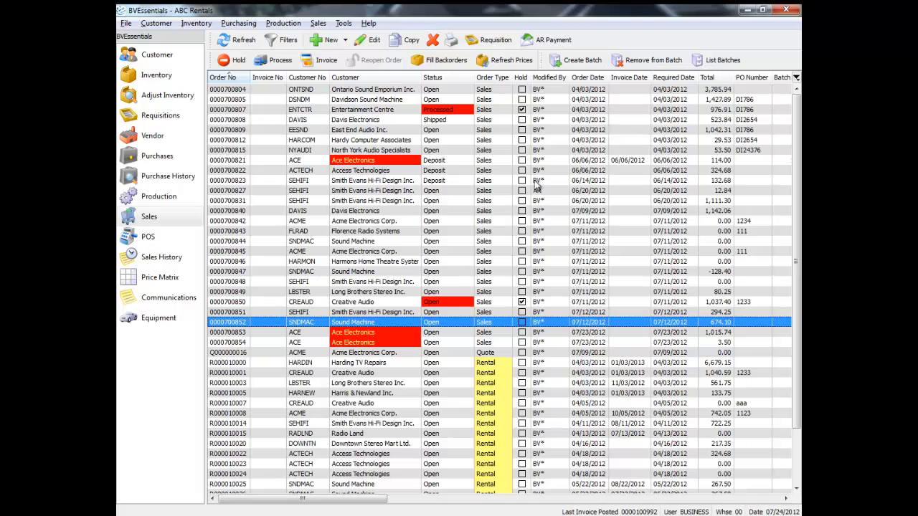
double_click(262, 320)
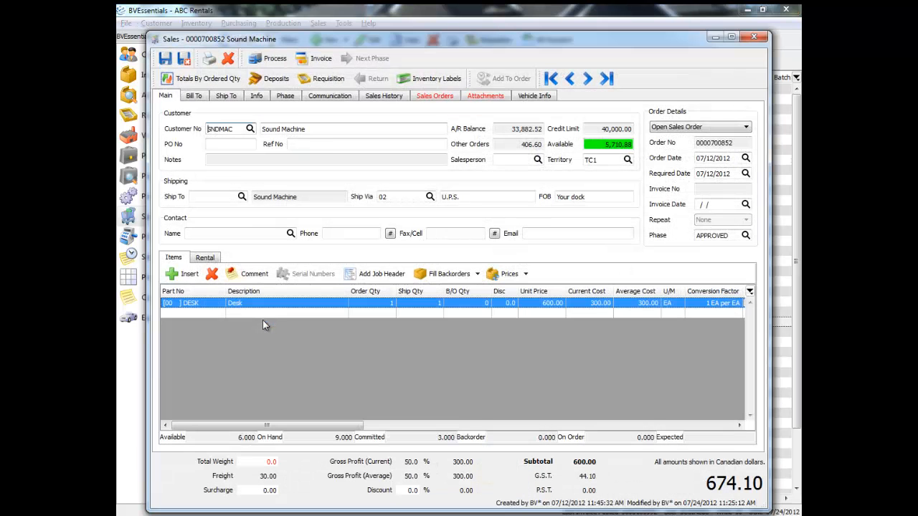
click(319, 65)
click(497, 289)
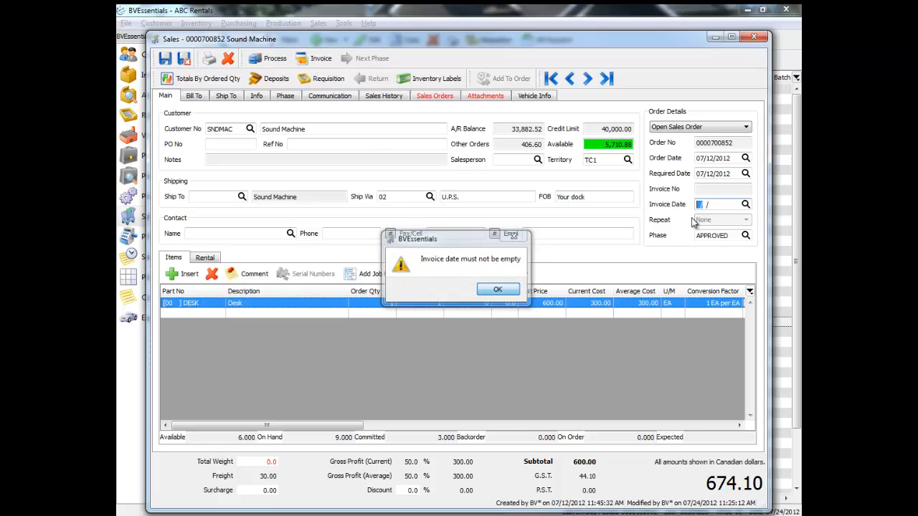
click(745, 204)
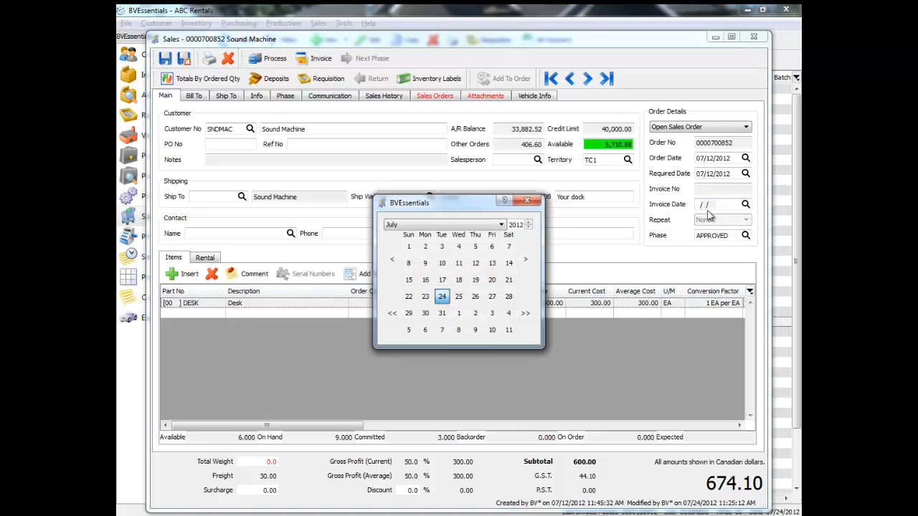
click(443, 298)
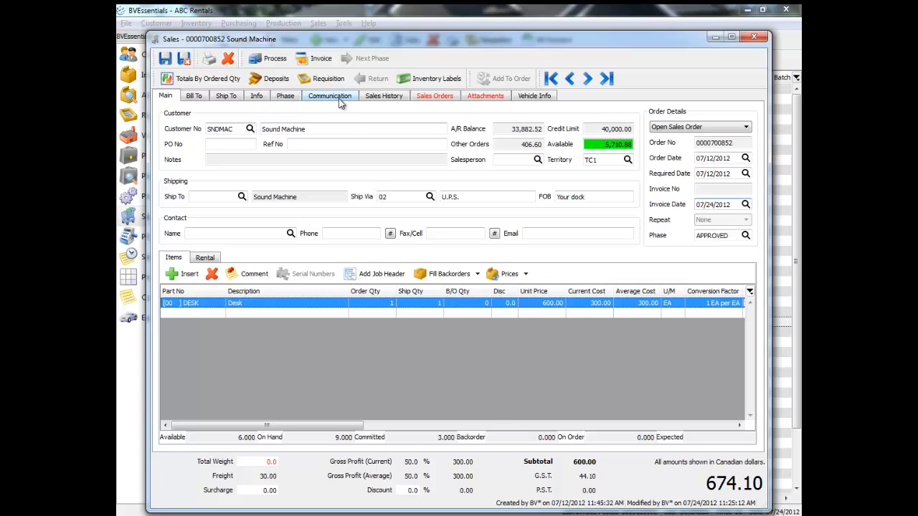
Invoice the order on account and preview only the Invoice report, then close the viewer
click(317, 63)
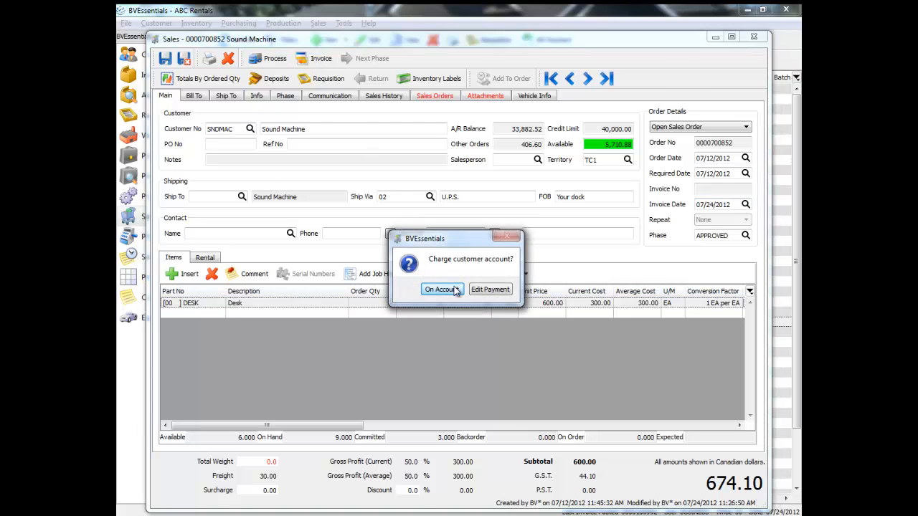
click(450, 289)
click(347, 132)
click(348, 142)
click(347, 142)
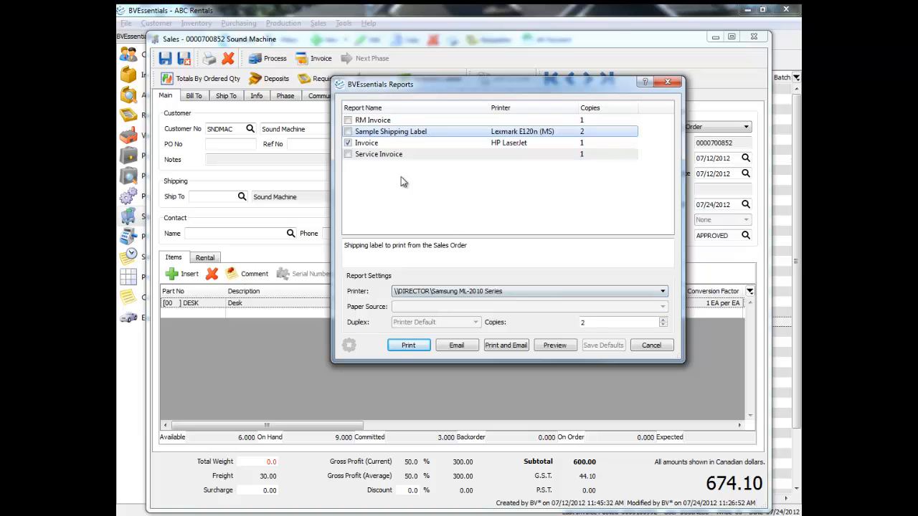
click(550, 346)
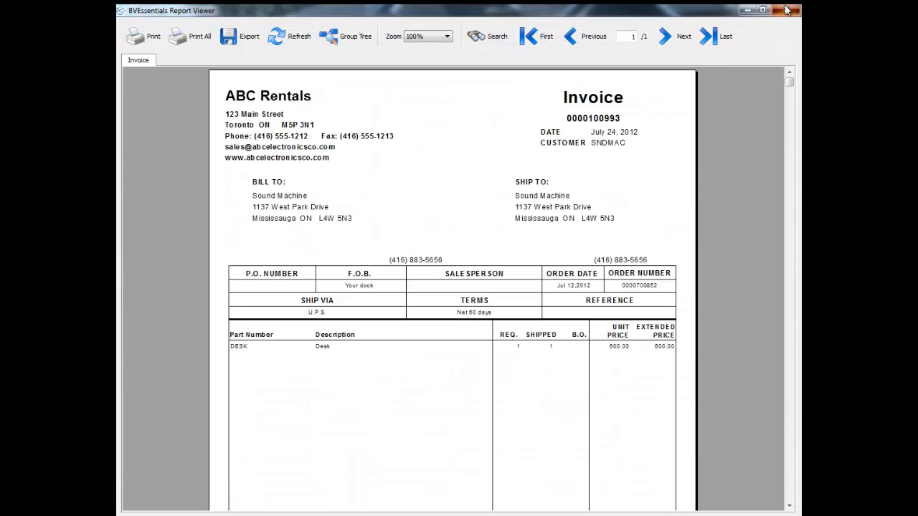
click(783, 11)
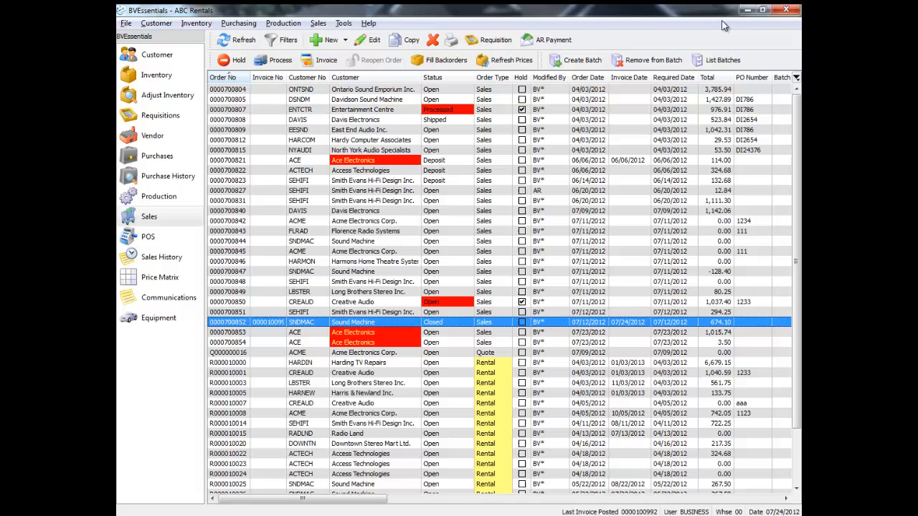
double_click(287, 77)
click(319, 335)
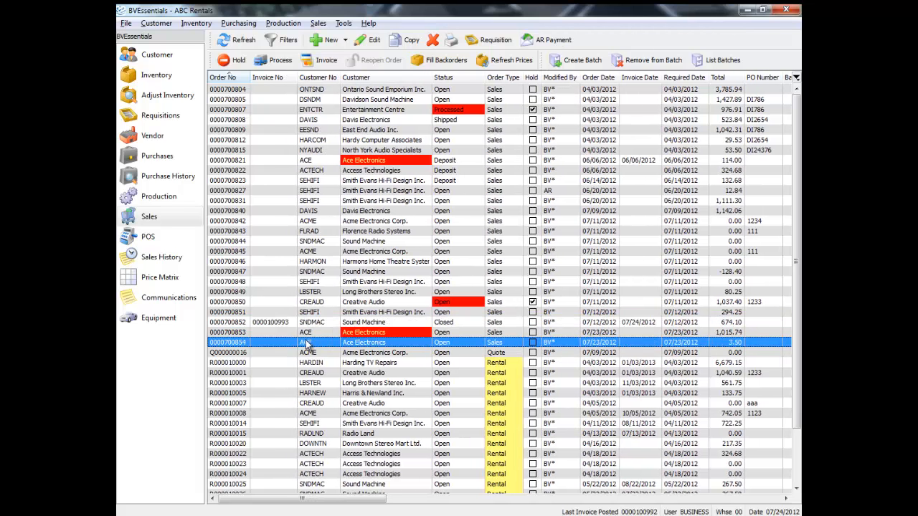
click(285, 322)
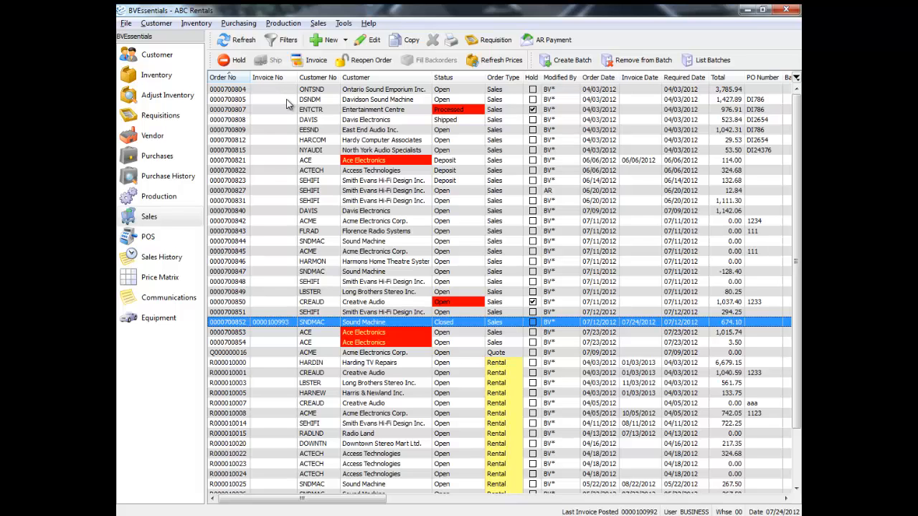
Reopen the Sound Machine order, add a comment line, then close it without saving
double_click(263, 324)
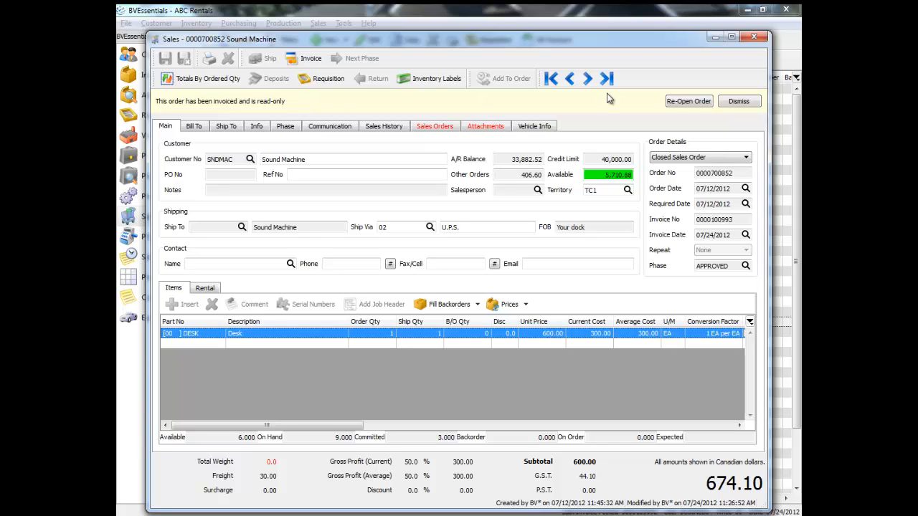
click(692, 102)
click(247, 273)
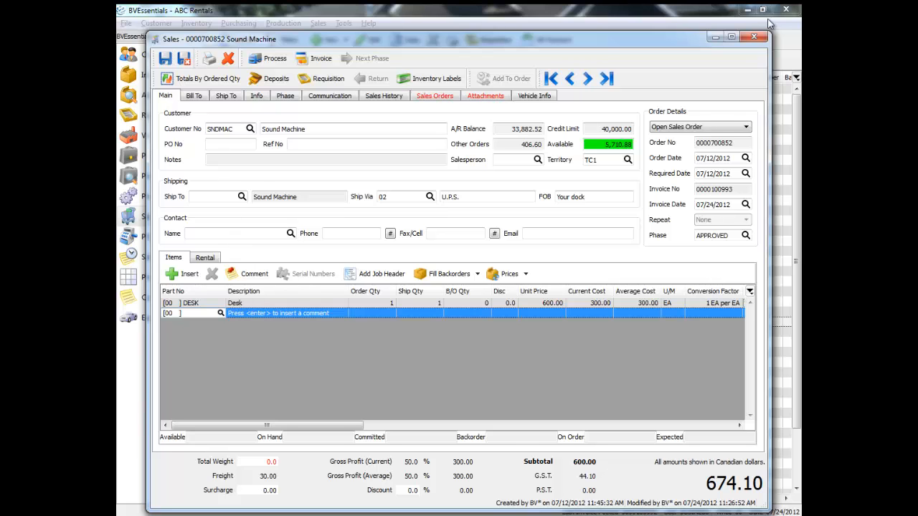
click(755, 39)
click(483, 288)
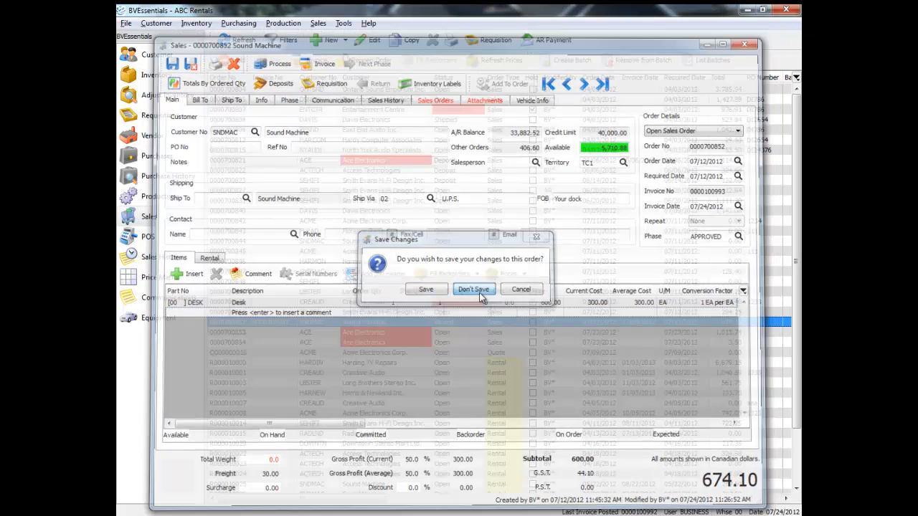
click(320, 345)
click(444, 325)
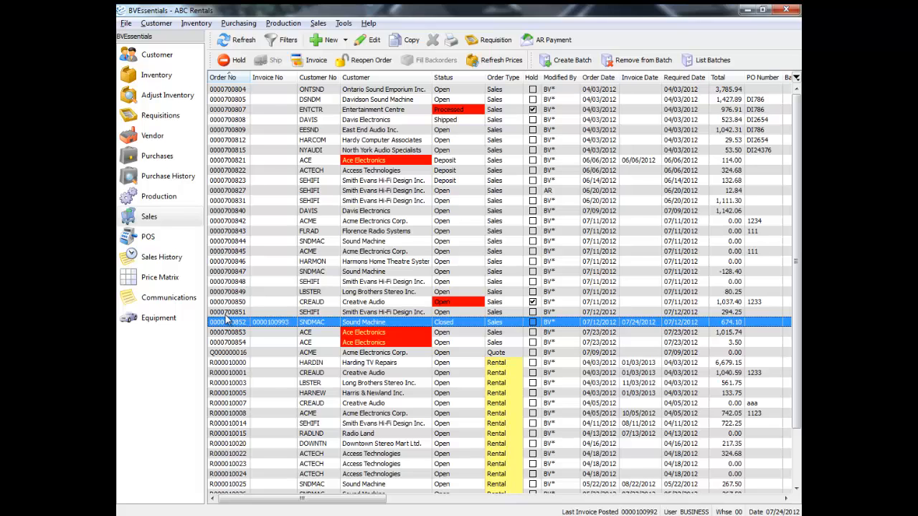
double_click(367, 211)
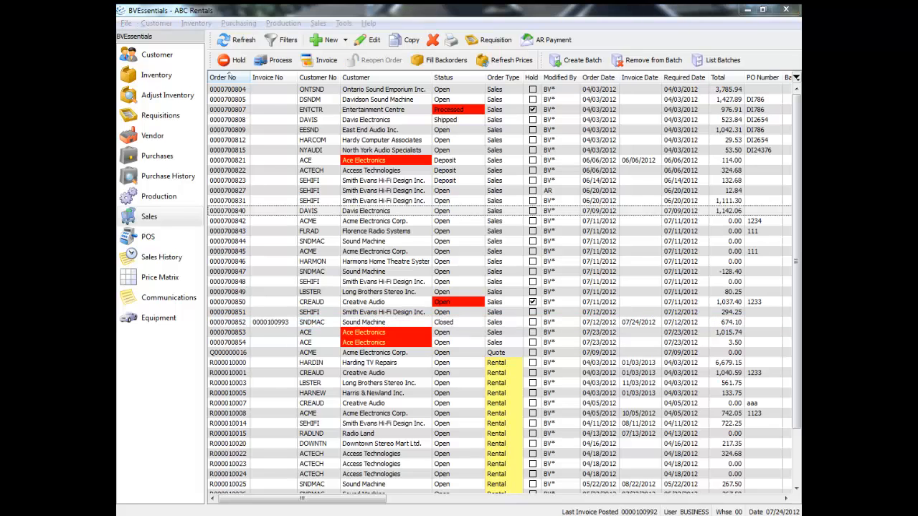
click(284, 211)
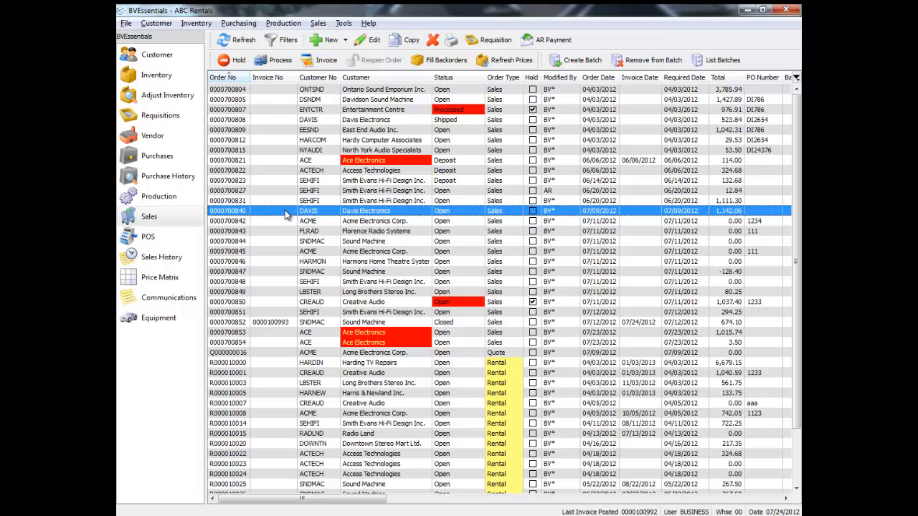
double_click(285, 212)
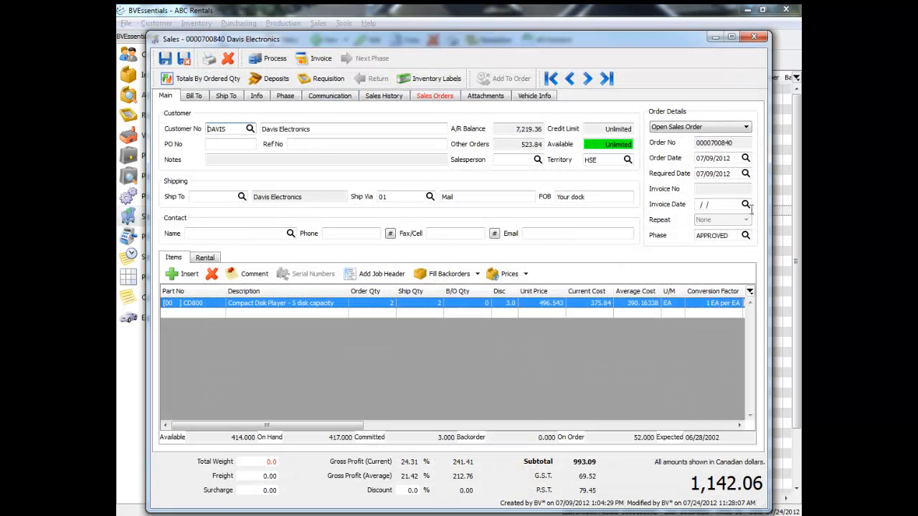
click(746, 206)
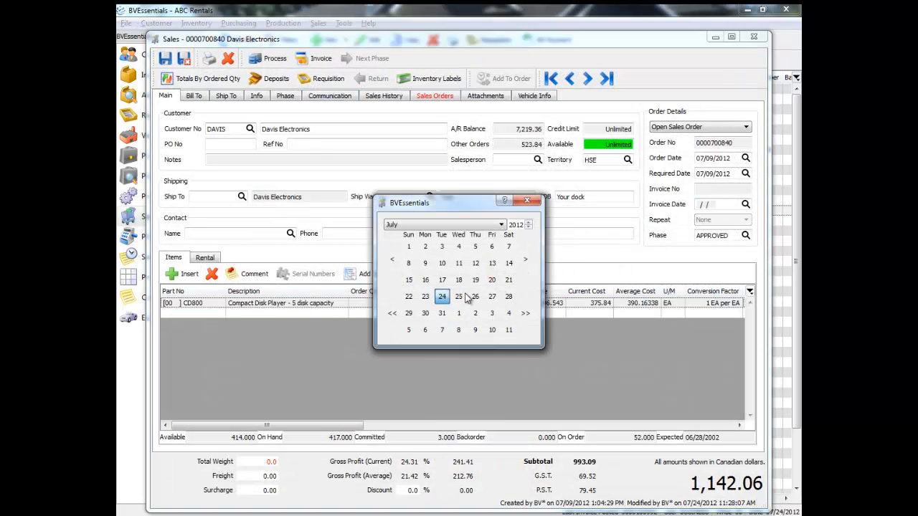
click(441, 296)
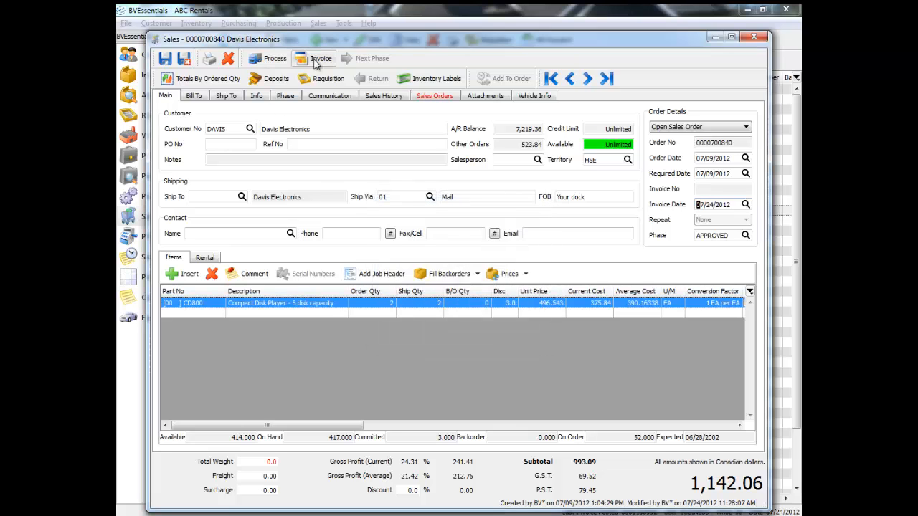
click(314, 62)
click(438, 289)
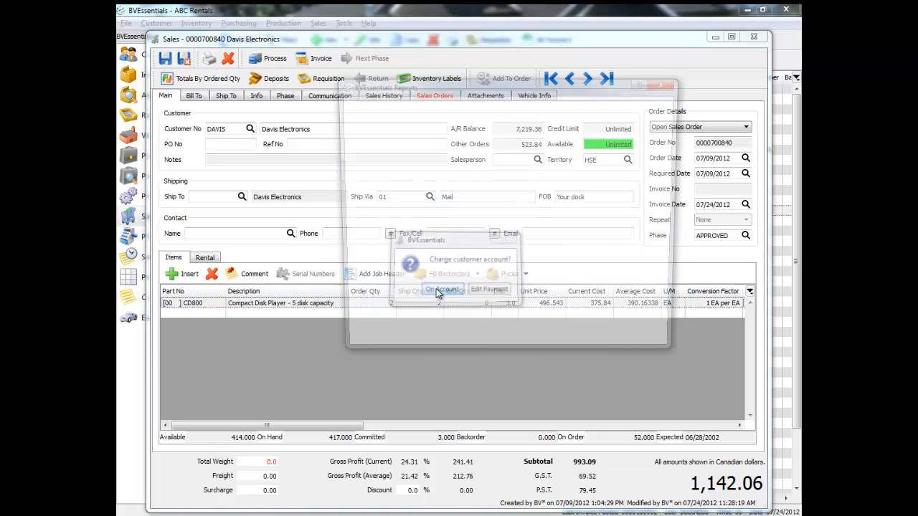
click(653, 343)
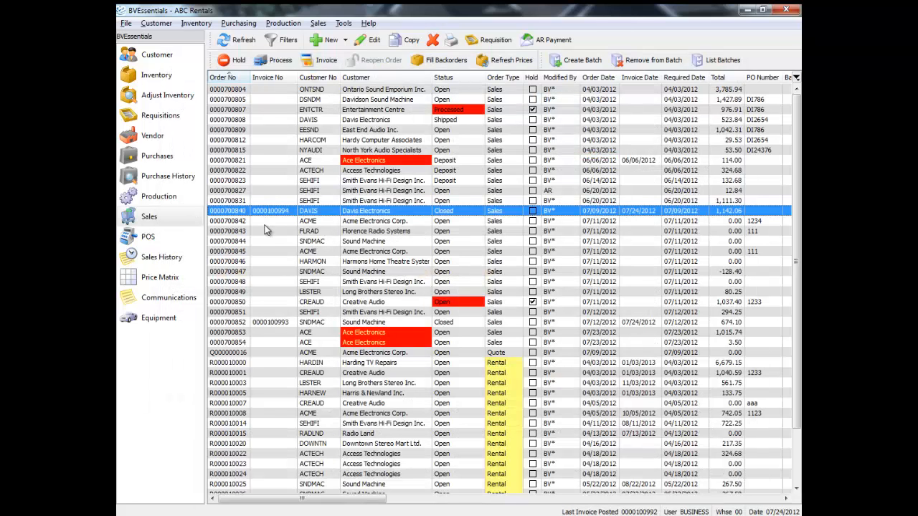
click(285, 322)
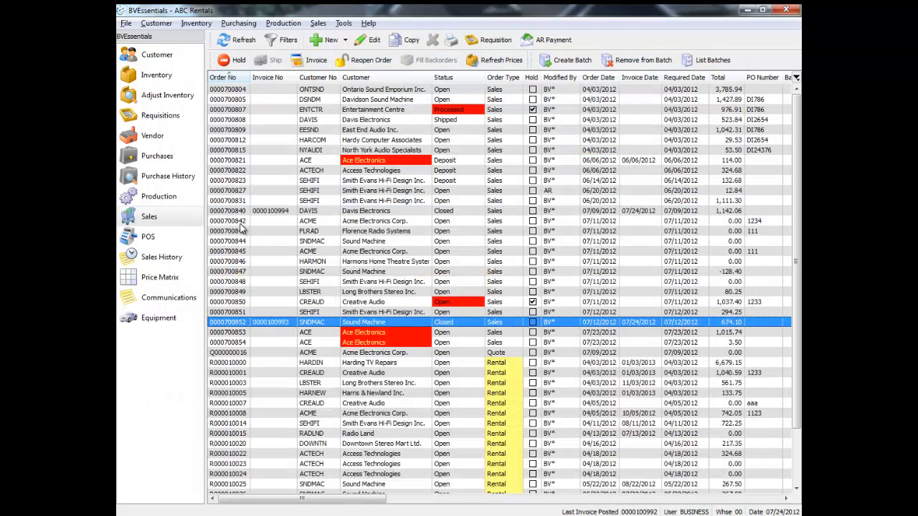
click(277, 77)
click(278, 79)
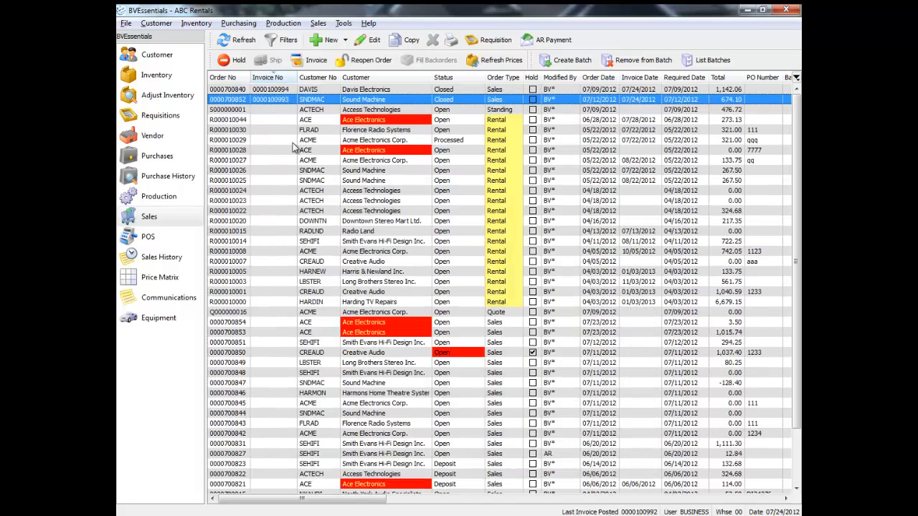
click(288, 90)
shift+click(293, 99)
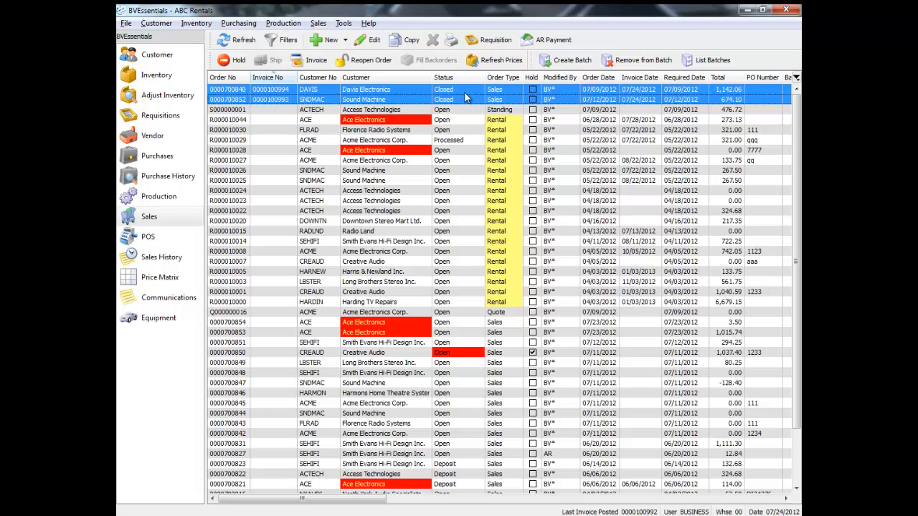
Create a batch of the selected orders with batch report, trial posting report and posting enabled
click(559, 61)
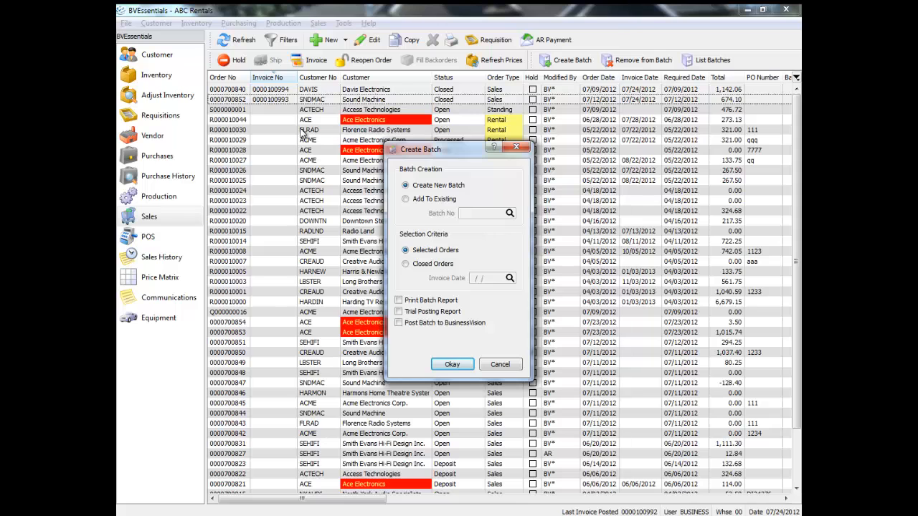
click(433, 267)
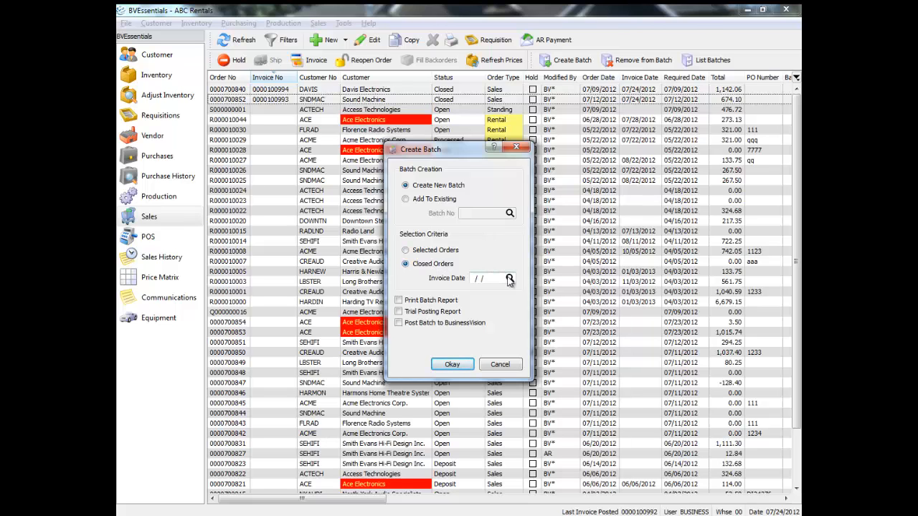
click(435, 252)
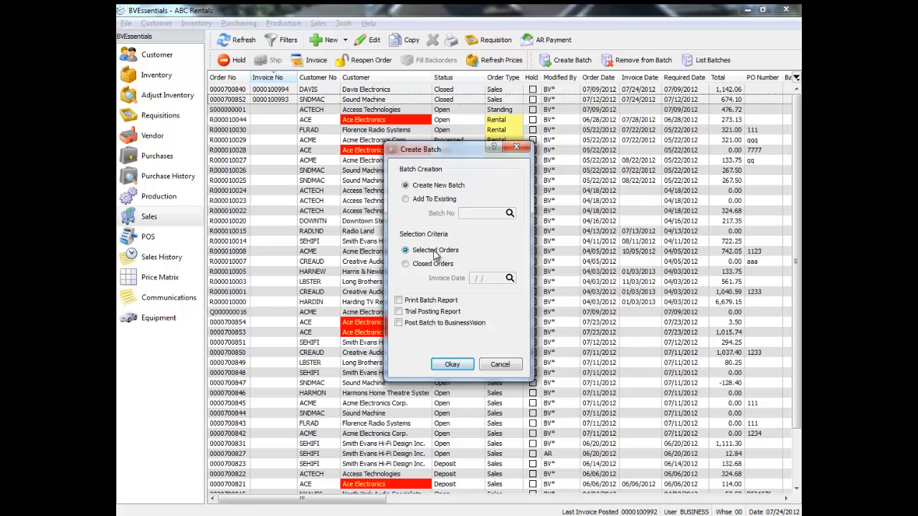
click(398, 312)
click(457, 366)
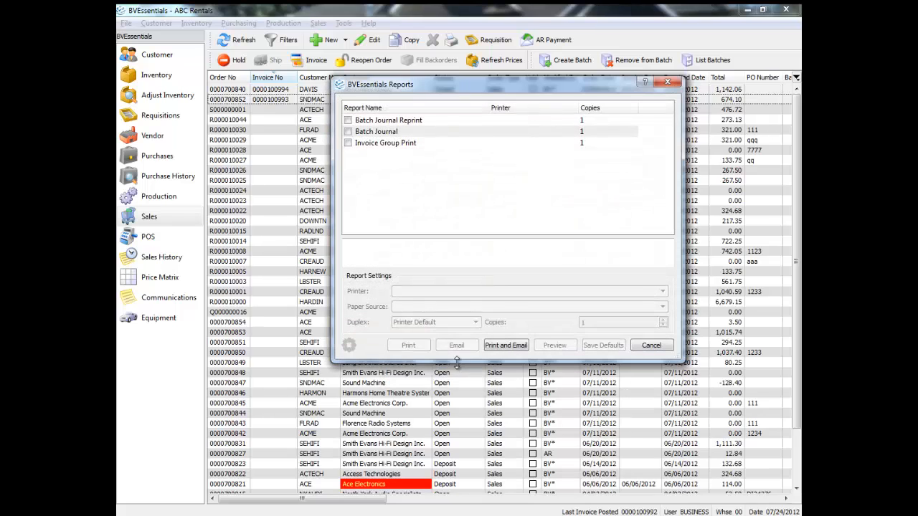
Preview the Batch Journal and Invoice Group Print reports, then the GL Trial Transaction report for batch 164
click(348, 132)
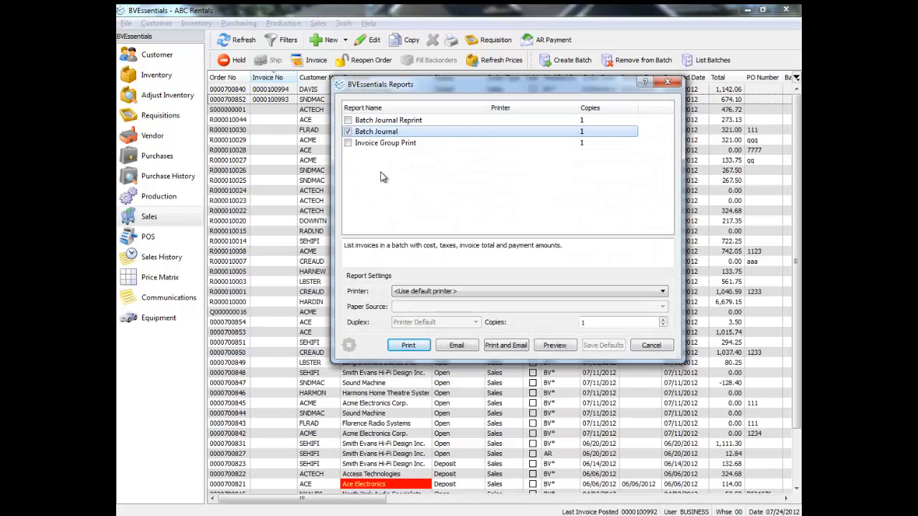
click(348, 144)
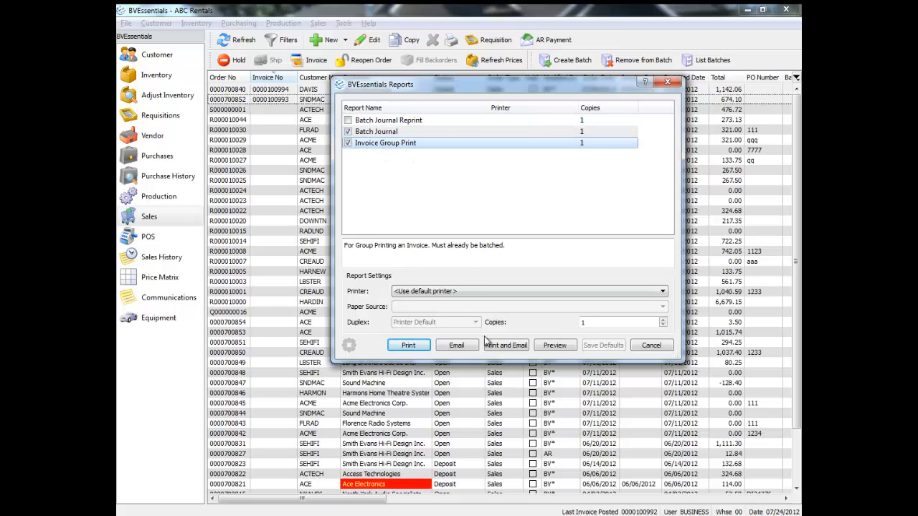
click(554, 346)
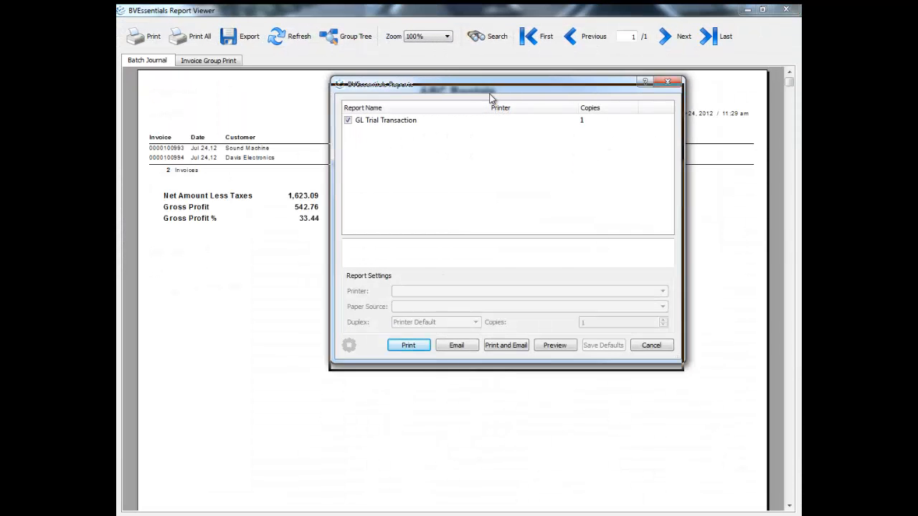
drag(491, 86, 466, 81)
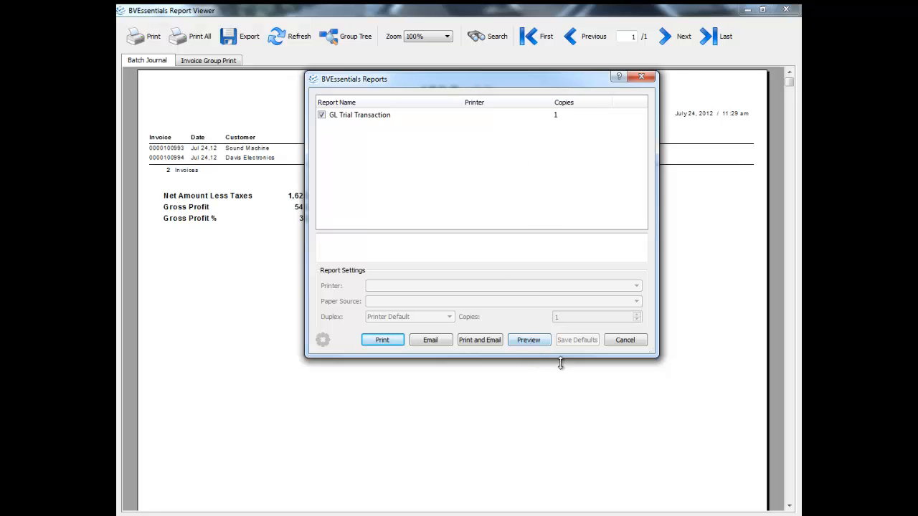
click(535, 343)
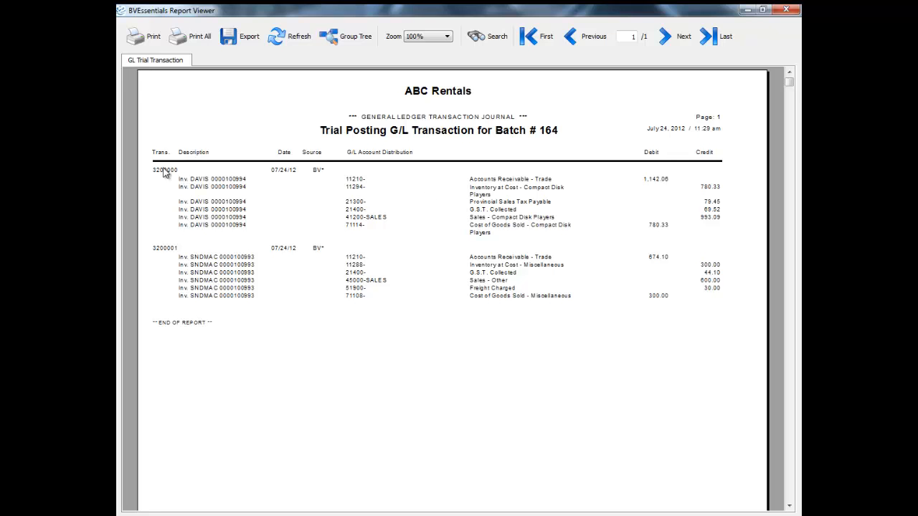
Page through both invoices in the Invoice Group Print preview, then close both Report Viewer windows
drag(604, 12, 606, 260)
drag(508, 256, 486, 55)
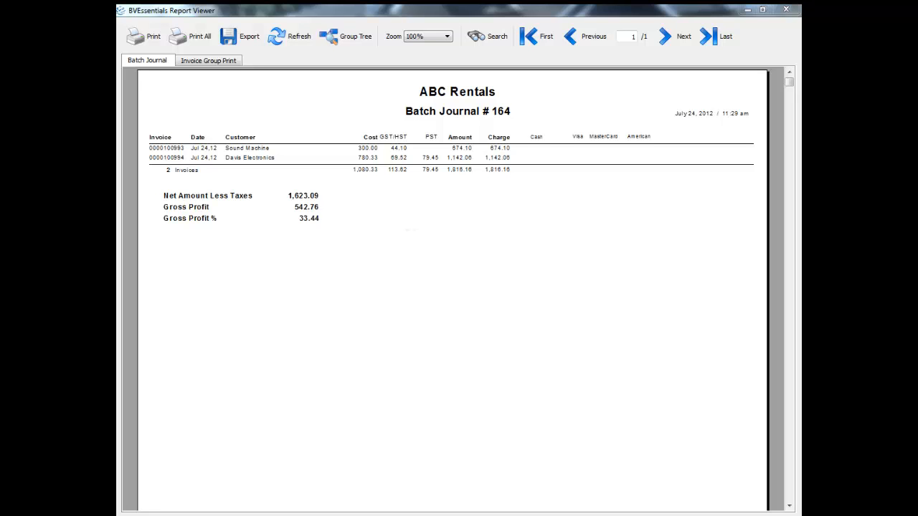
click(226, 62)
click(673, 36)
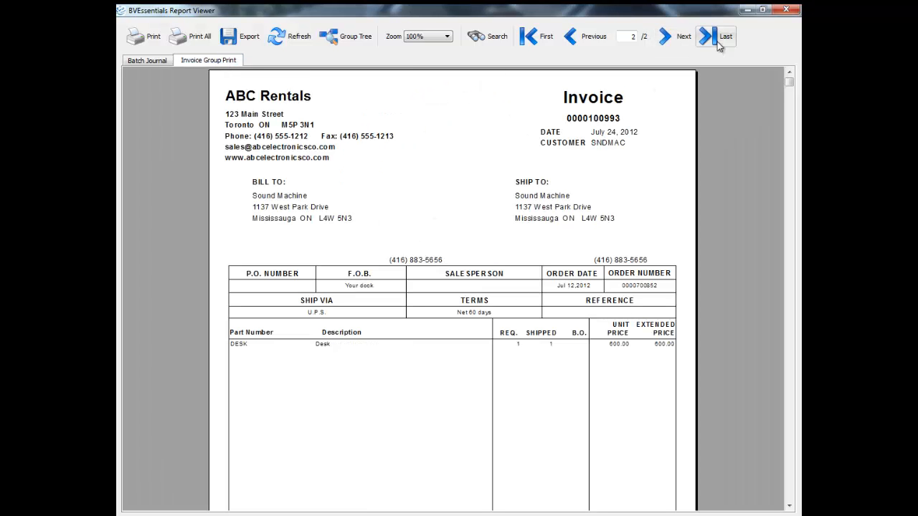
click(787, 11)
click(772, 56)
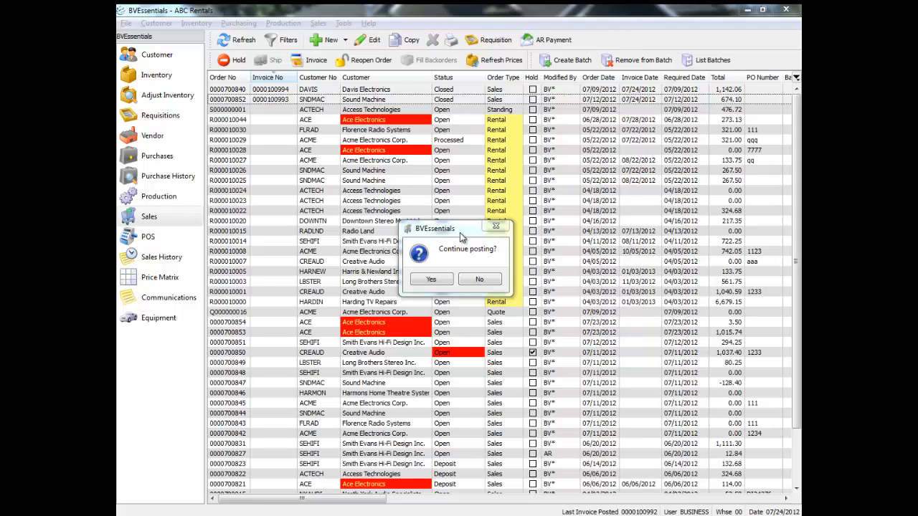
click(485, 282)
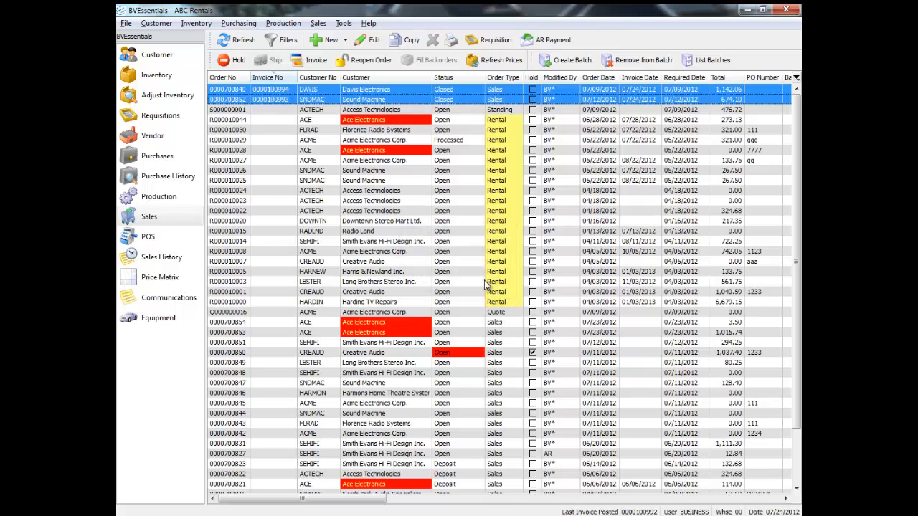
click(337, 203)
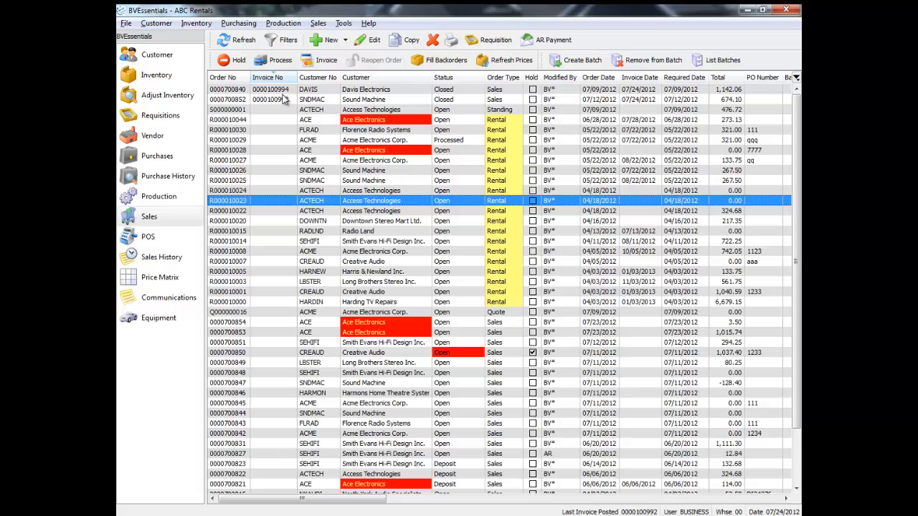
click(284, 91)
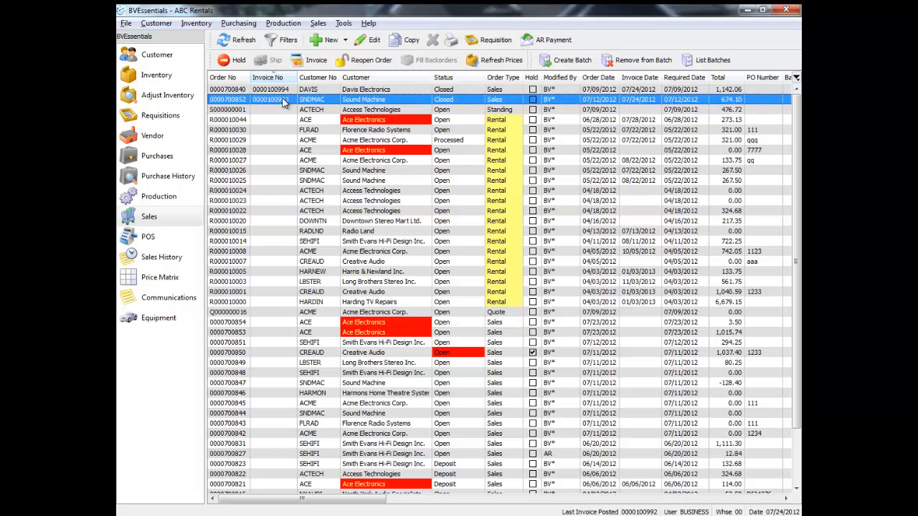
click(704, 61)
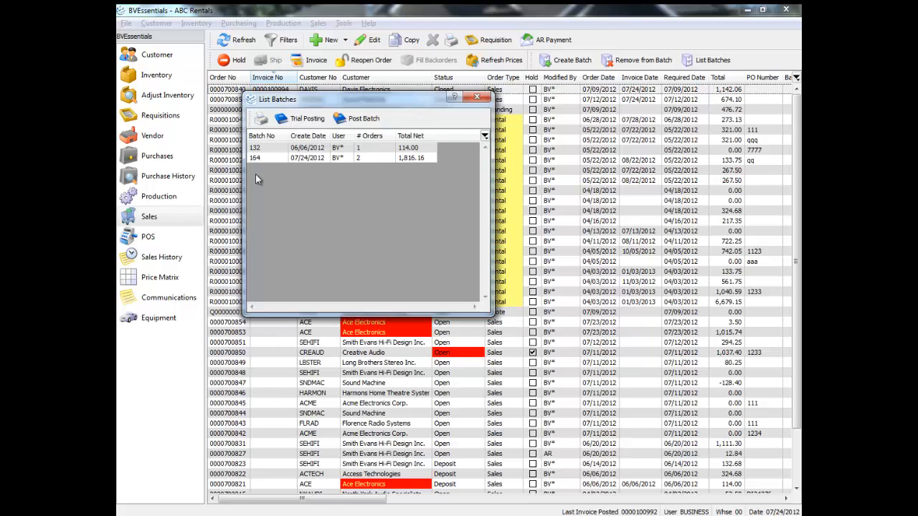
click(267, 158)
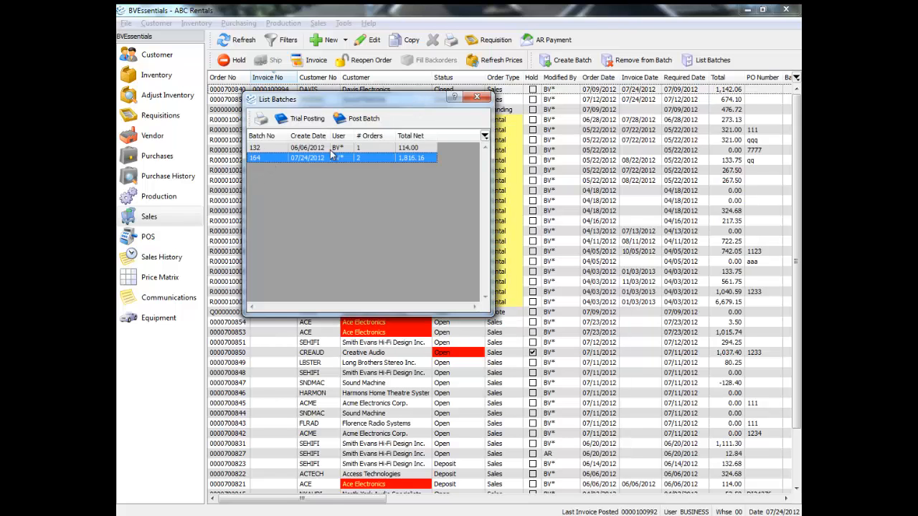
click(261, 119)
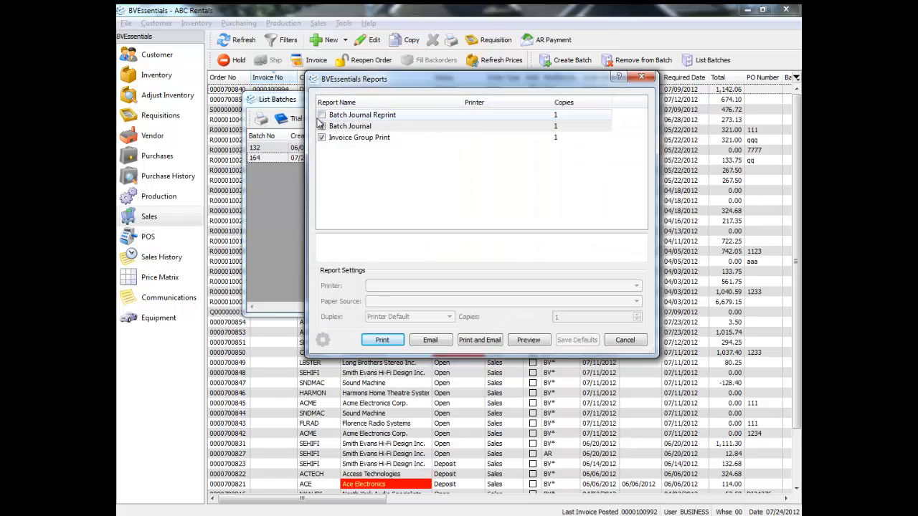
click(641, 77)
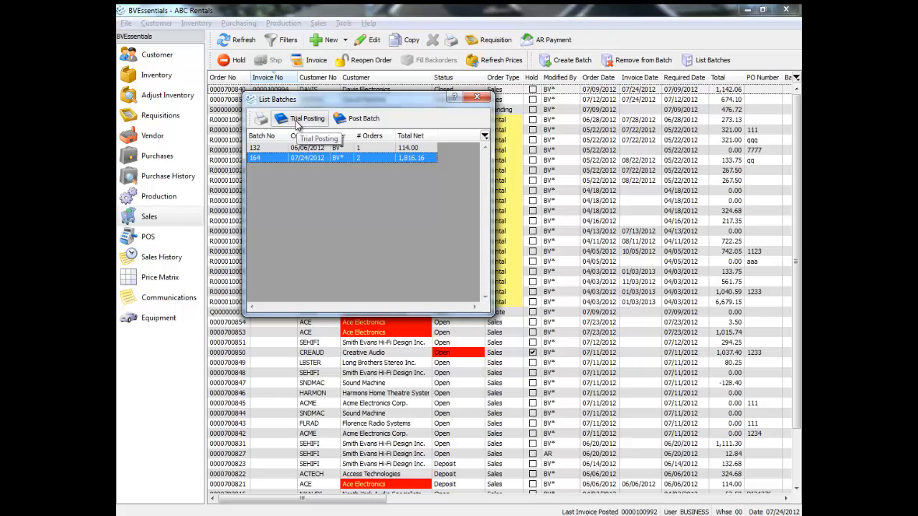
click(300, 119)
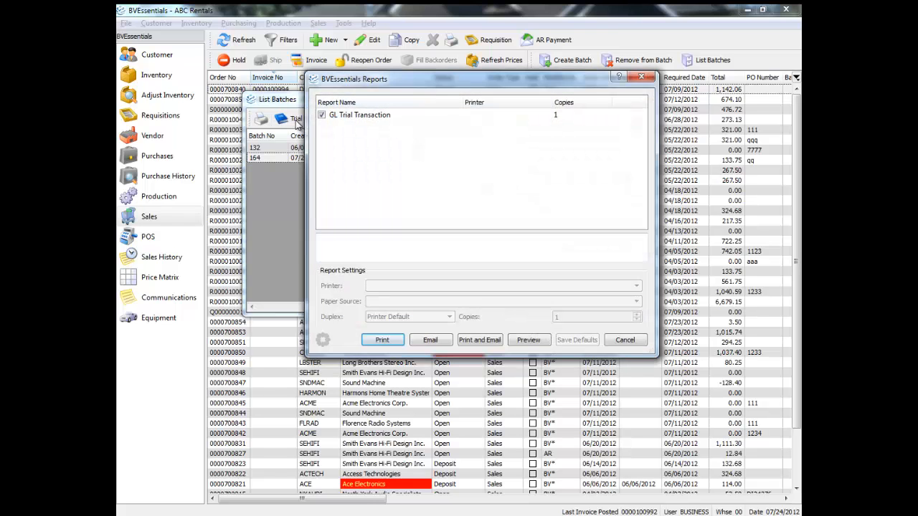
click(530, 341)
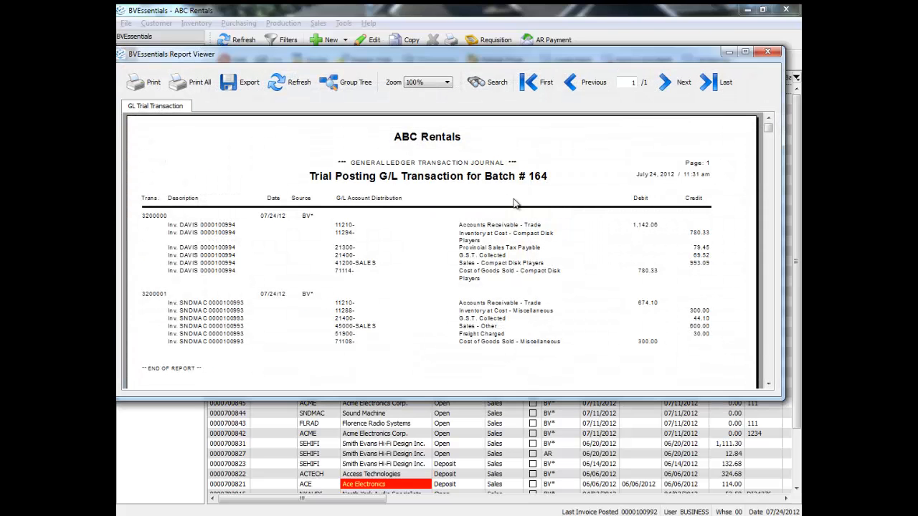
click(767, 51)
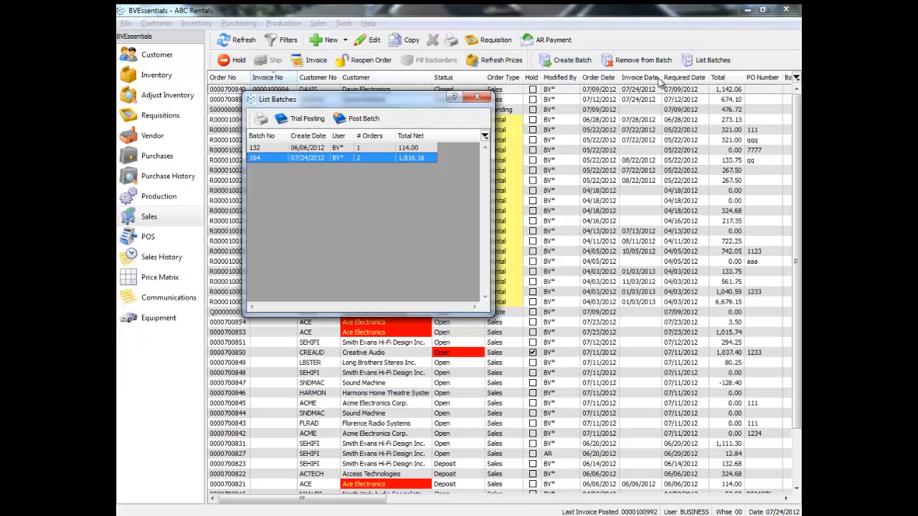
Post batch 164 and close the List Batches window
click(364, 121)
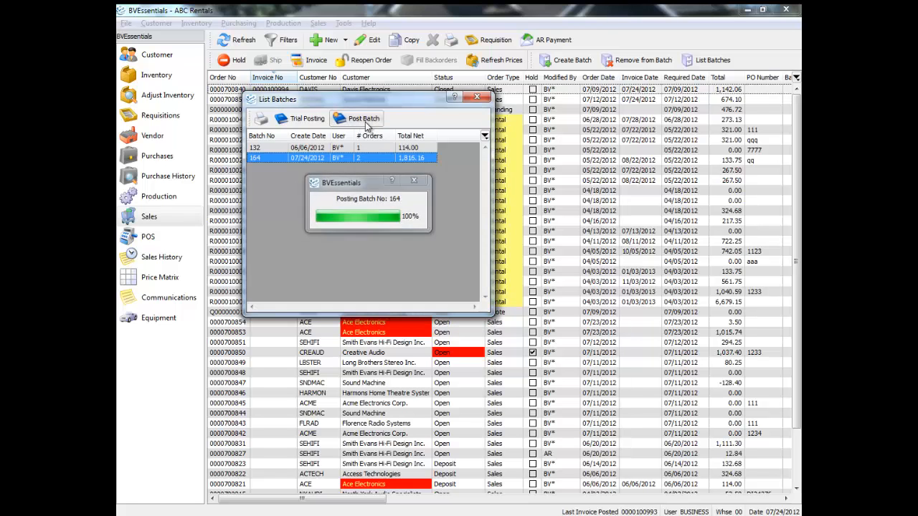
click(476, 97)
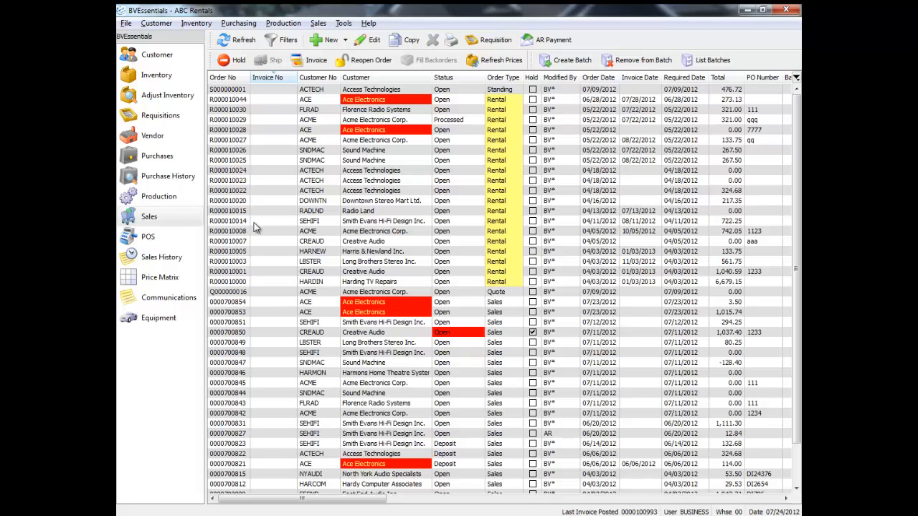